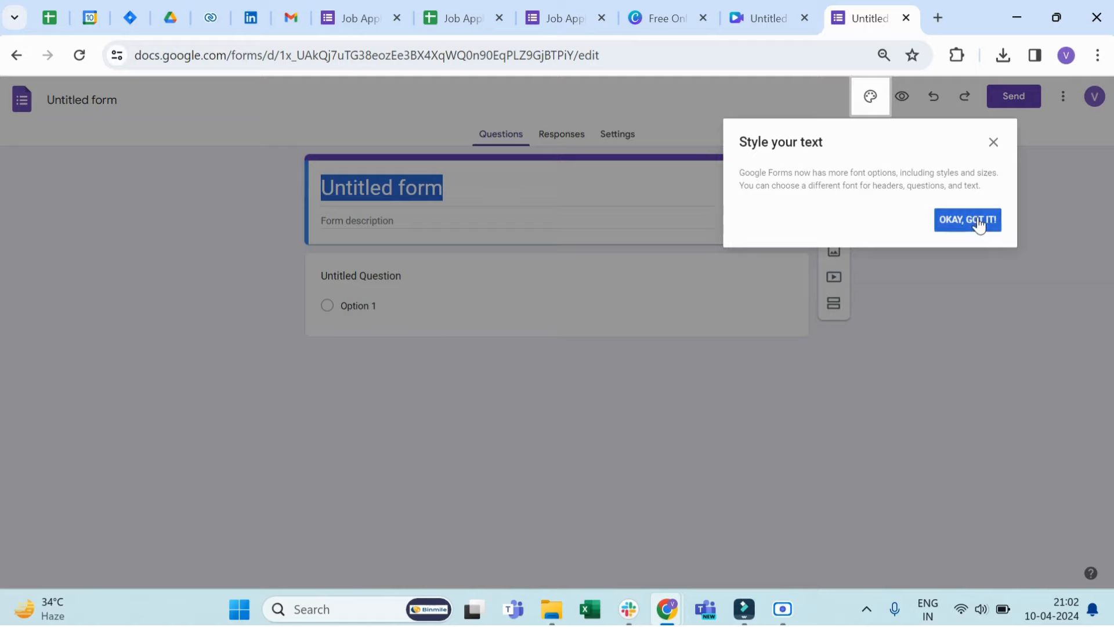
# Step: Dismiss the text styling tip and title the form "Job Application for Developer"
pyautogui.click(977, 219)
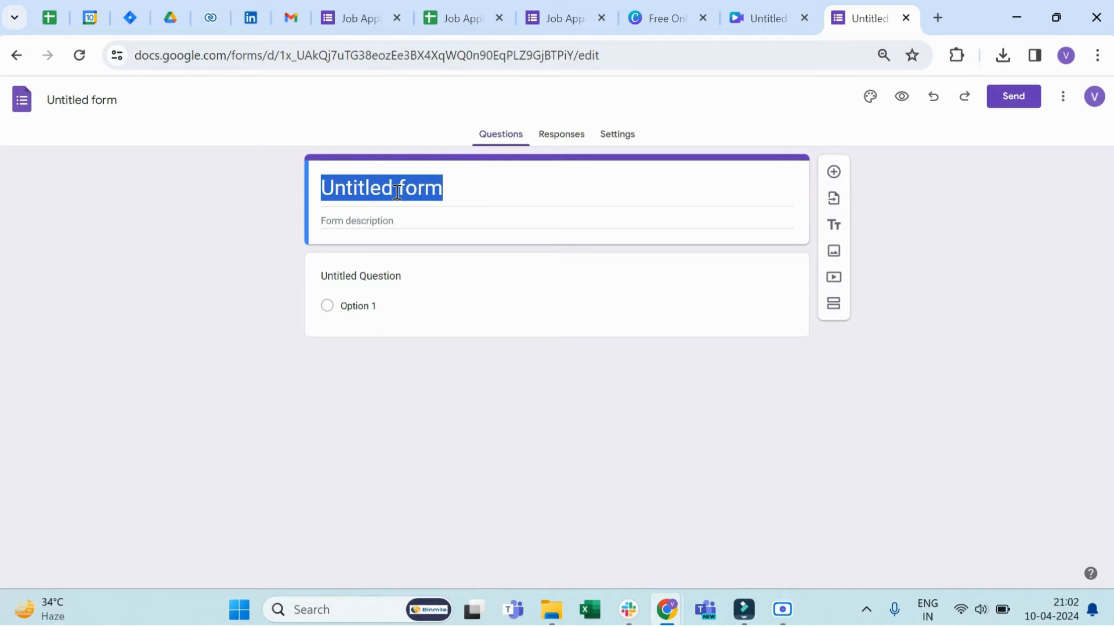
pyautogui.click(398, 191)
pyautogui.doubleClick(397, 192)
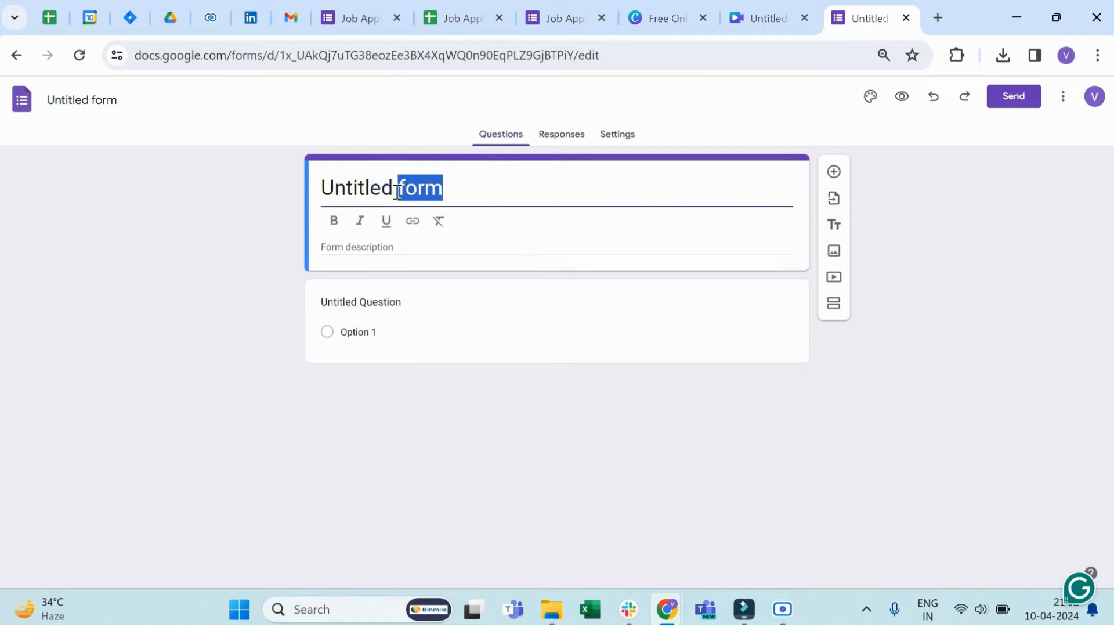
pyautogui.tripleClick(397, 192)
pyautogui.write('Job ')
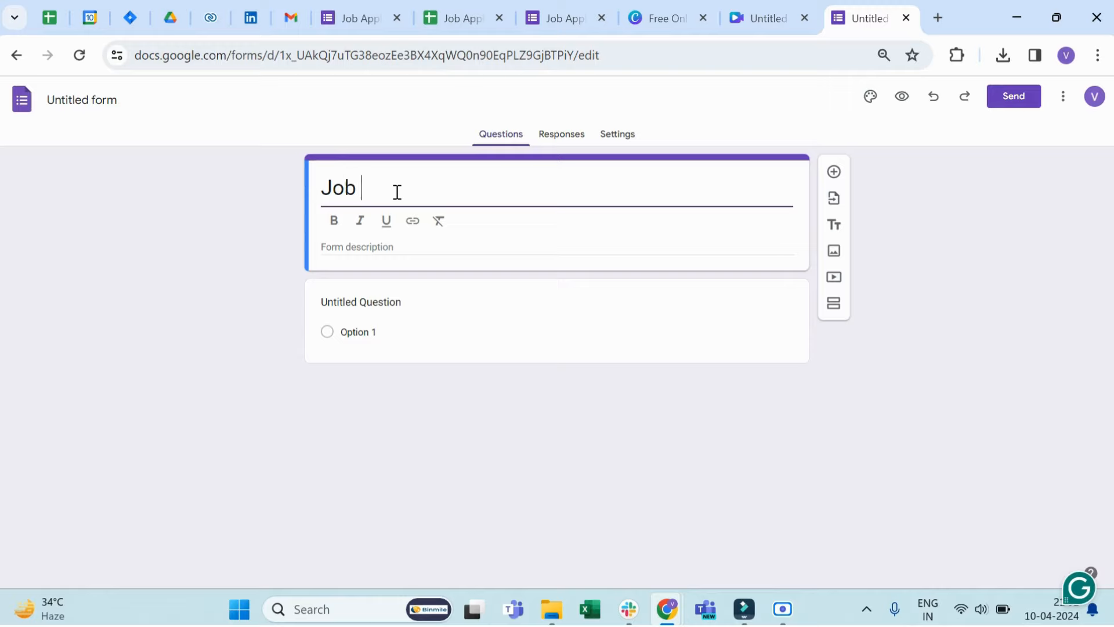
pyautogui.write('Applicat')
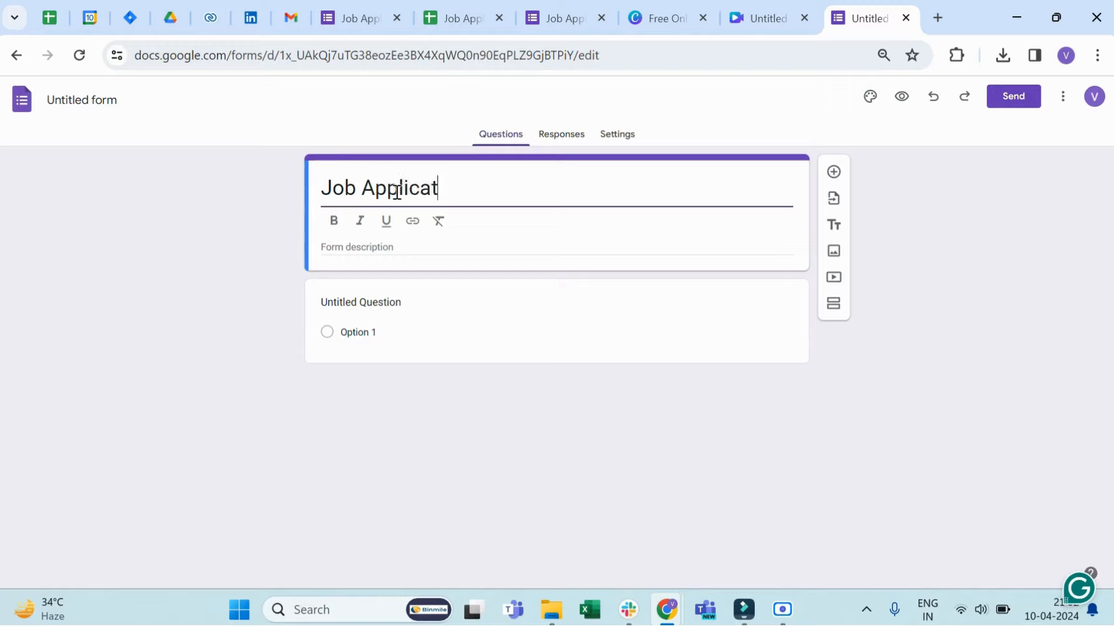
pyautogui.write('ion for ')
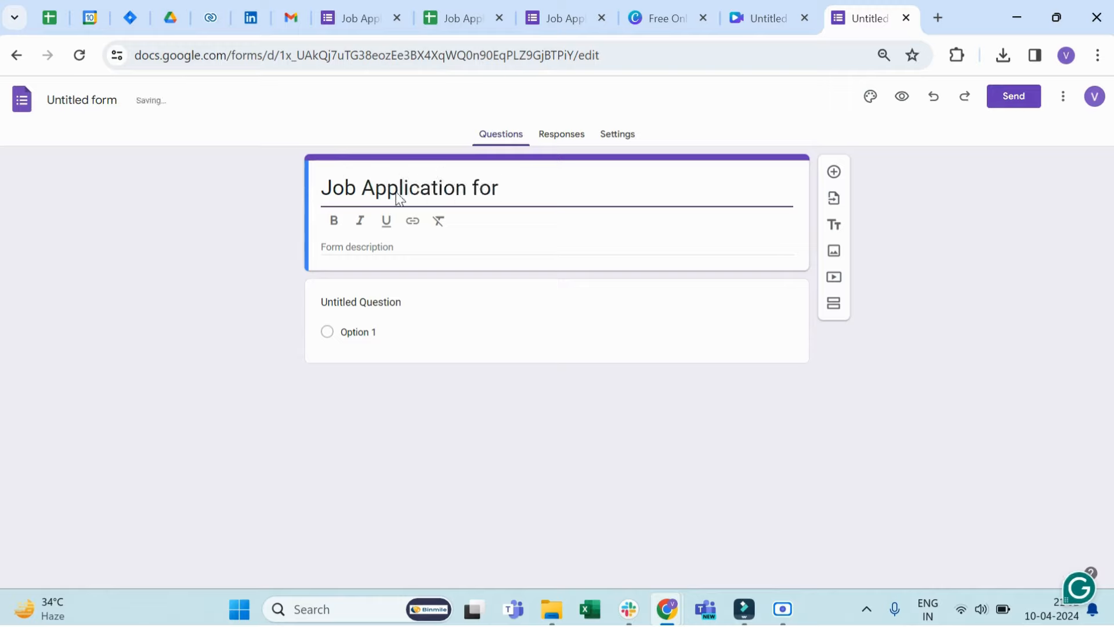
pyautogui.write('Developer')
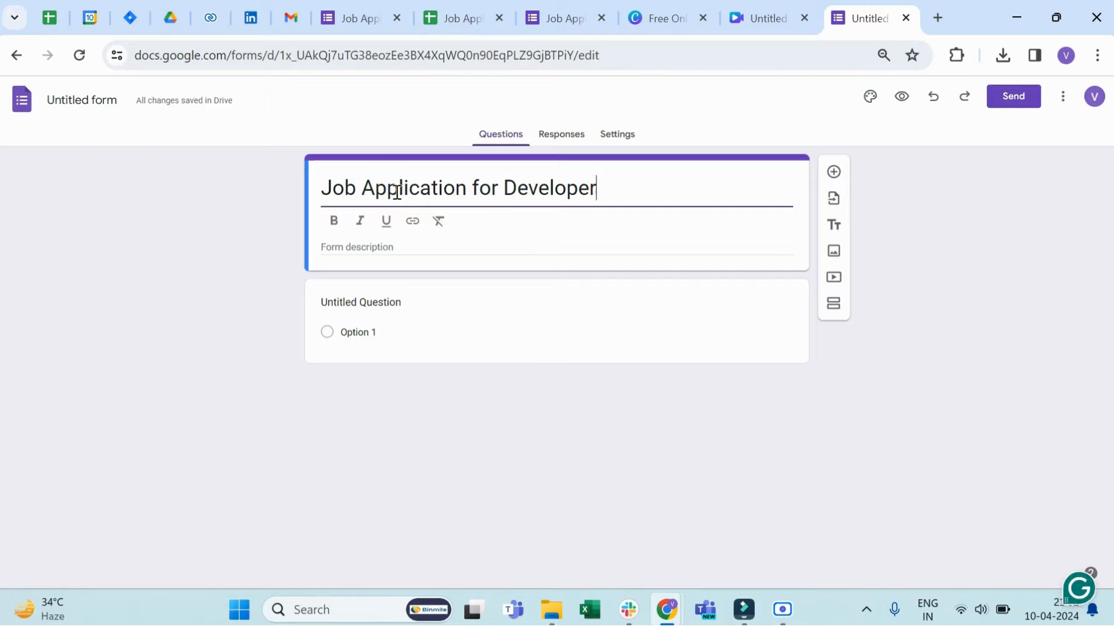
pyautogui.click(373, 243)
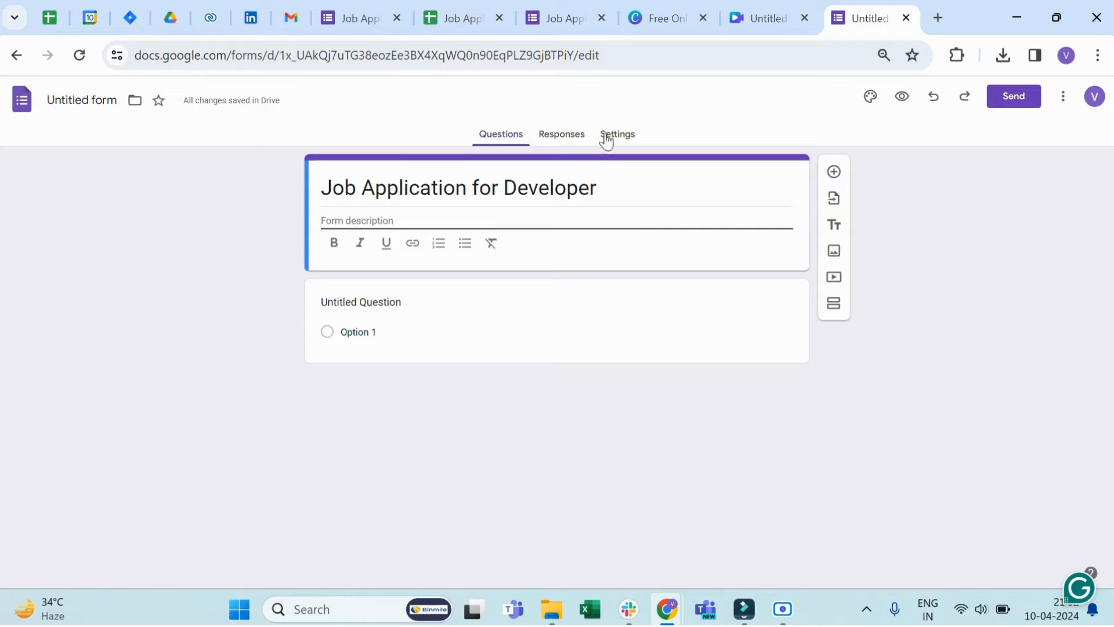
# Step: Replace the untitled first question's text with "Name" as a short-answer question
pyautogui.click(364, 303)
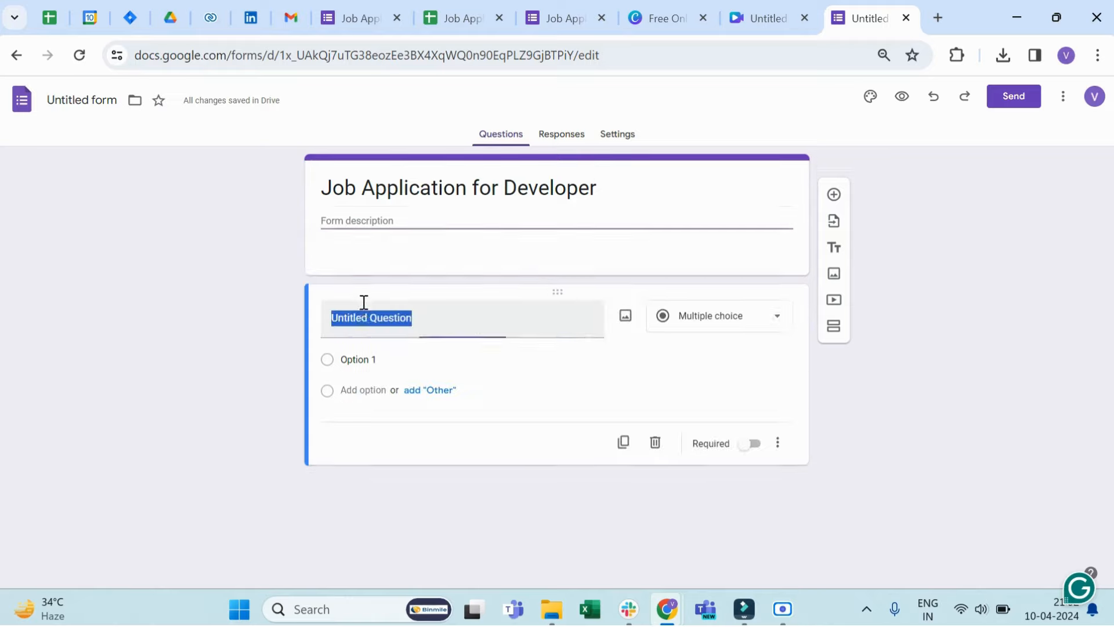
pyautogui.write('Name')
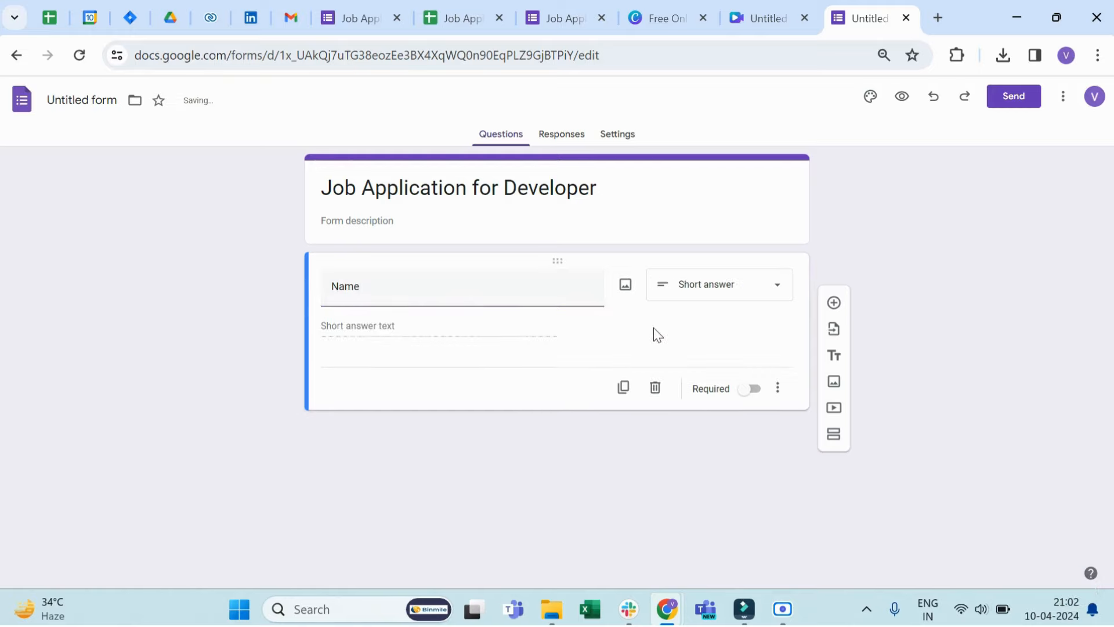
pyautogui.click(724, 301)
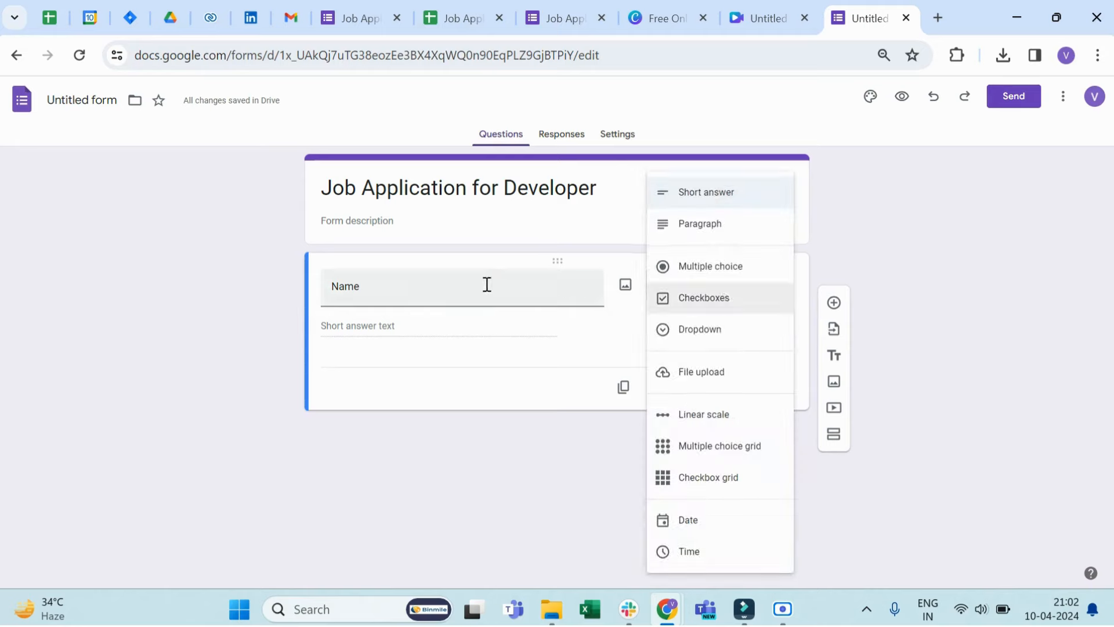
pyautogui.click(818, 283)
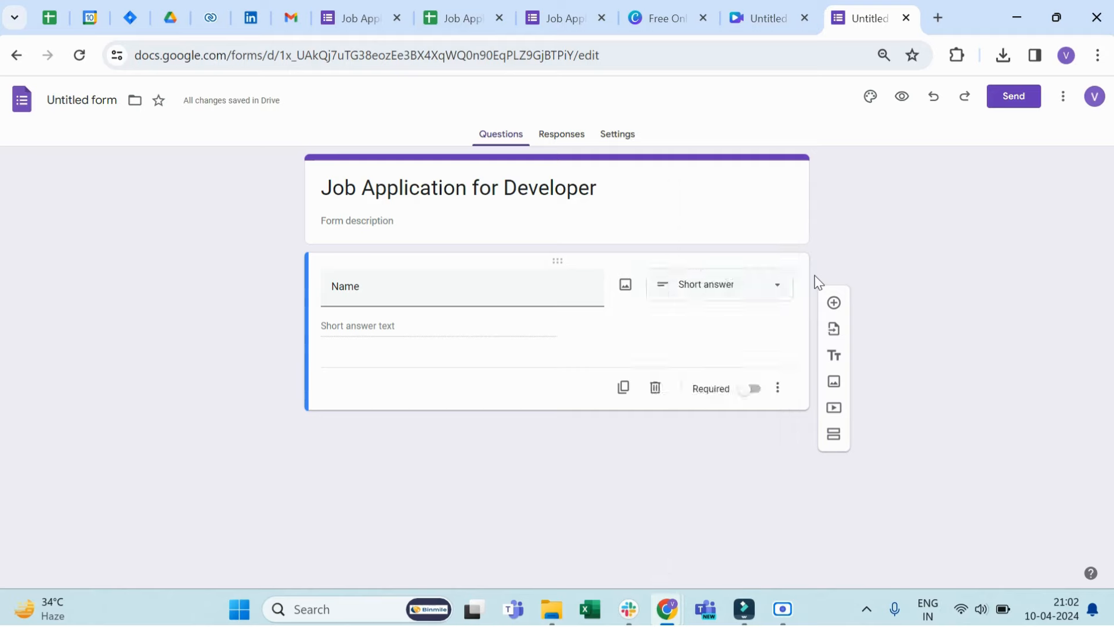
pyautogui.click(720, 290)
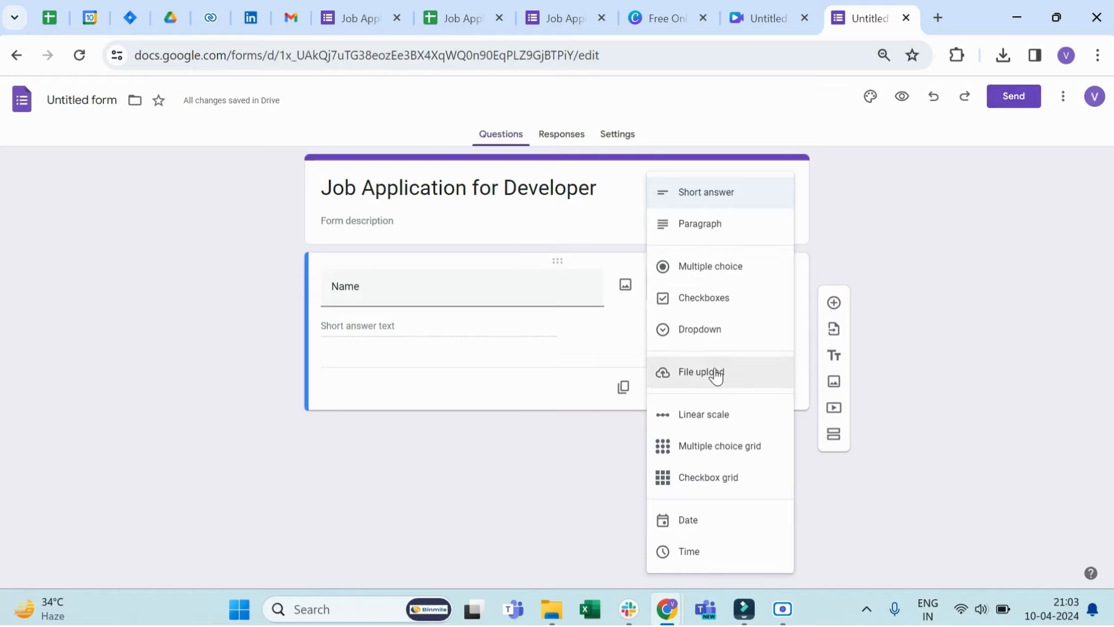
pyautogui.click(833, 277)
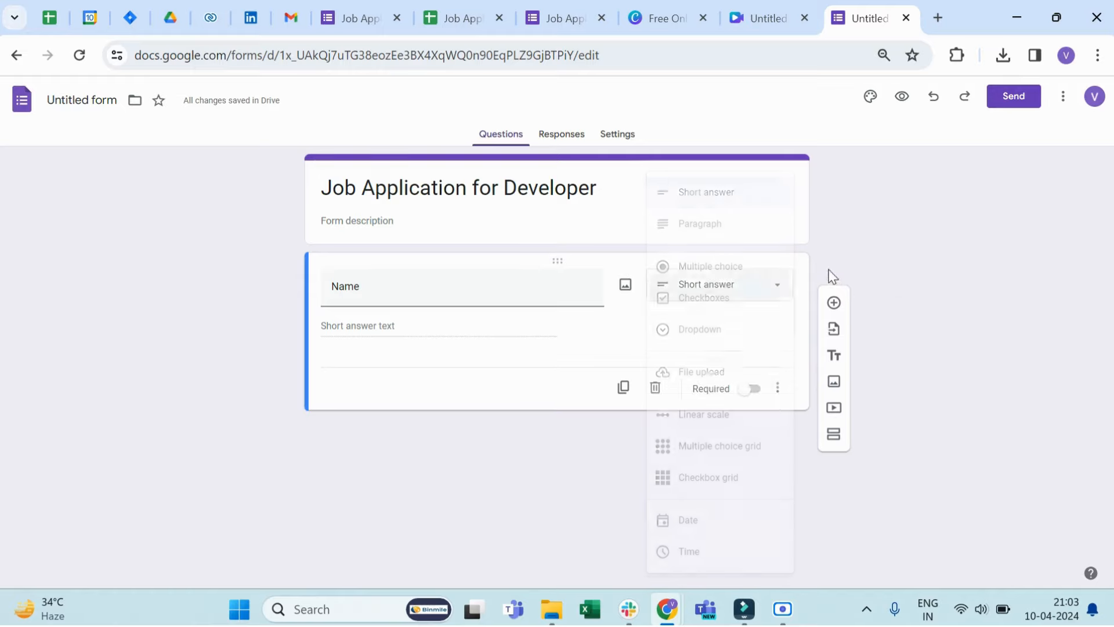
# Step: Add a second question titled "CV" as a File upload question and allow respondents to upload files to Drive
pyautogui.click(834, 302)
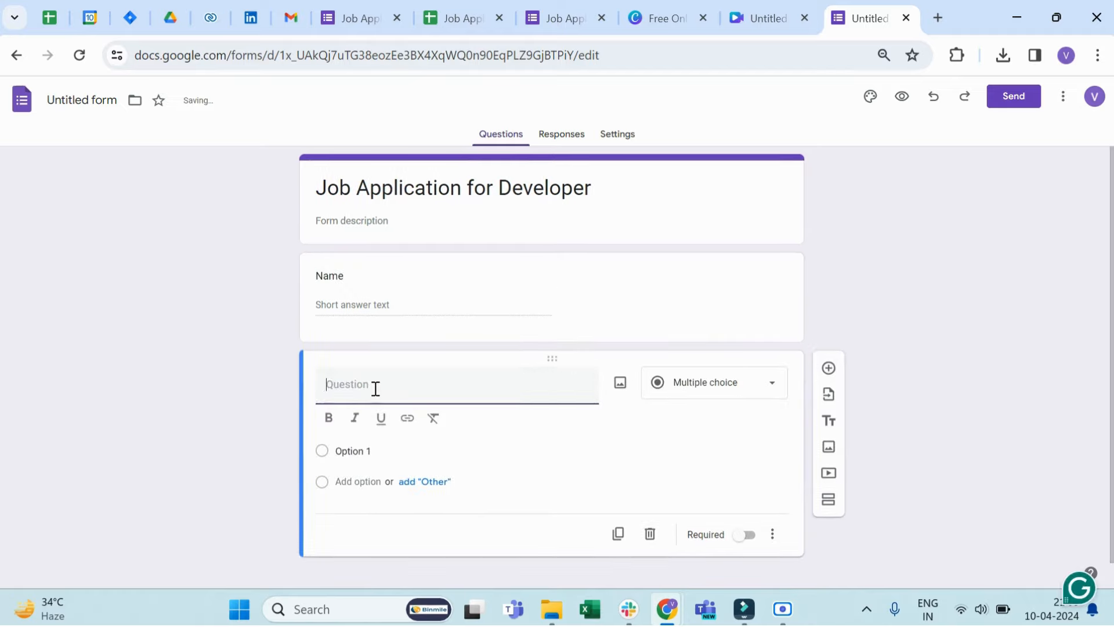
pyautogui.write('CV')
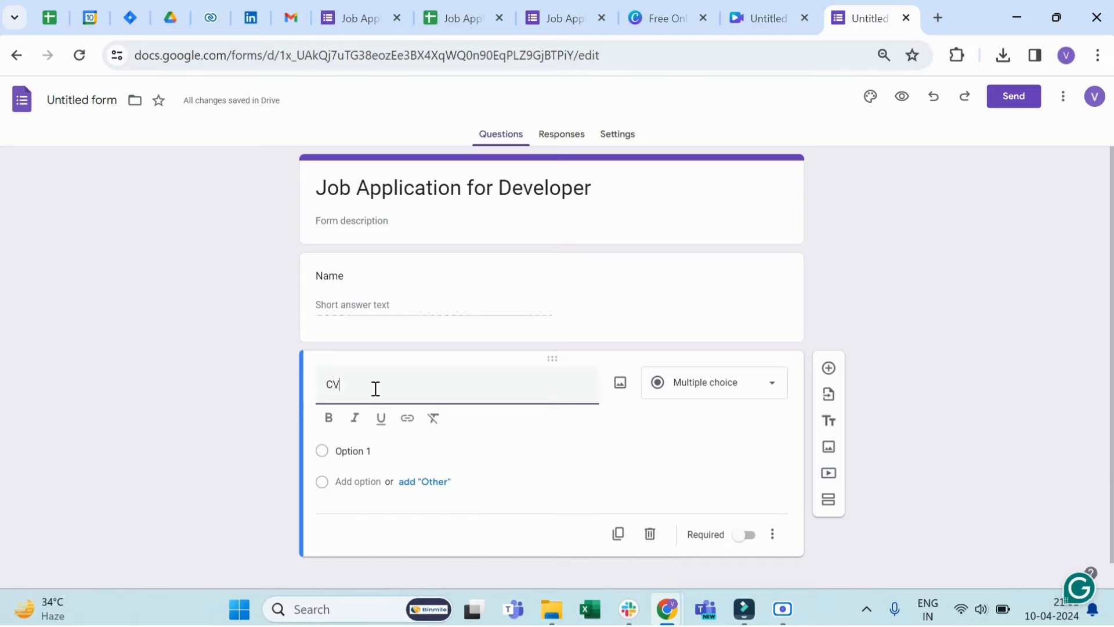
pyautogui.click(703, 390)
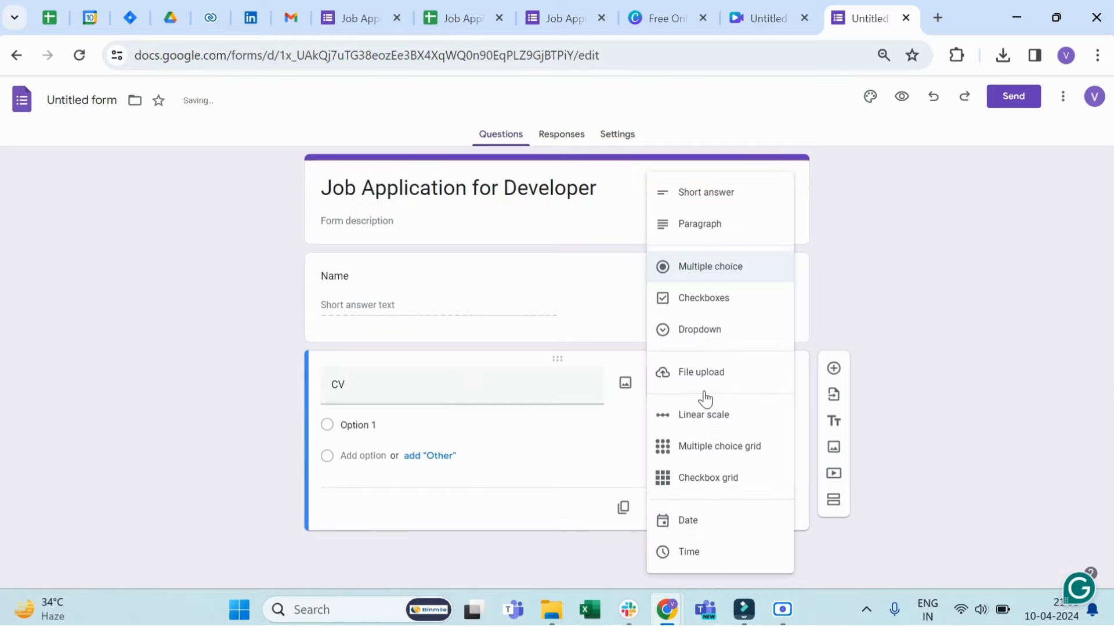
pyautogui.click(697, 383)
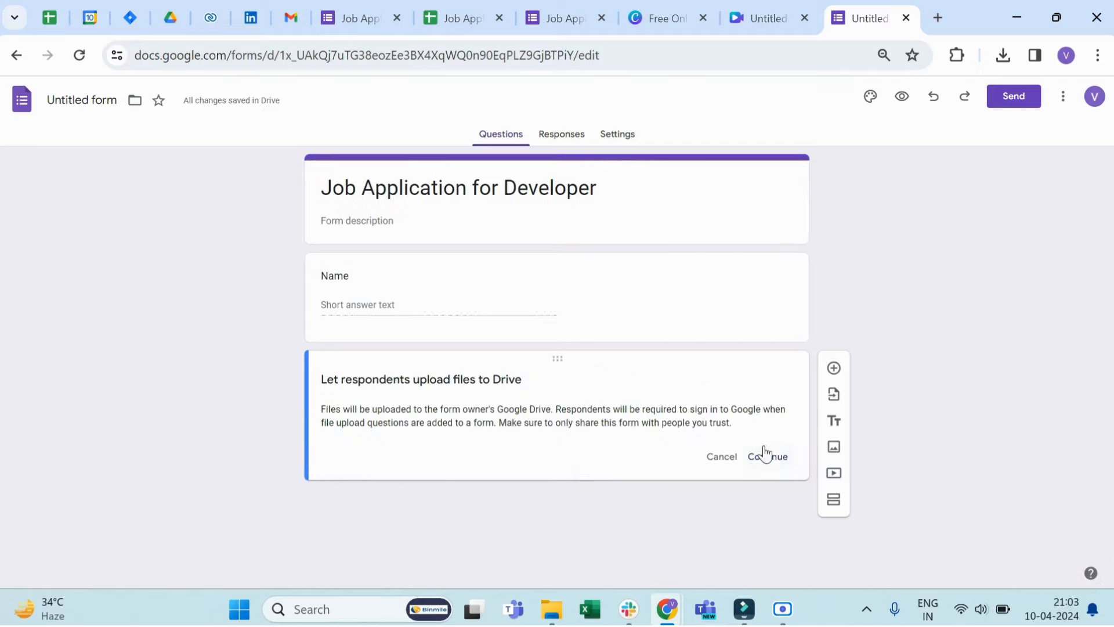
pyautogui.click(780, 459)
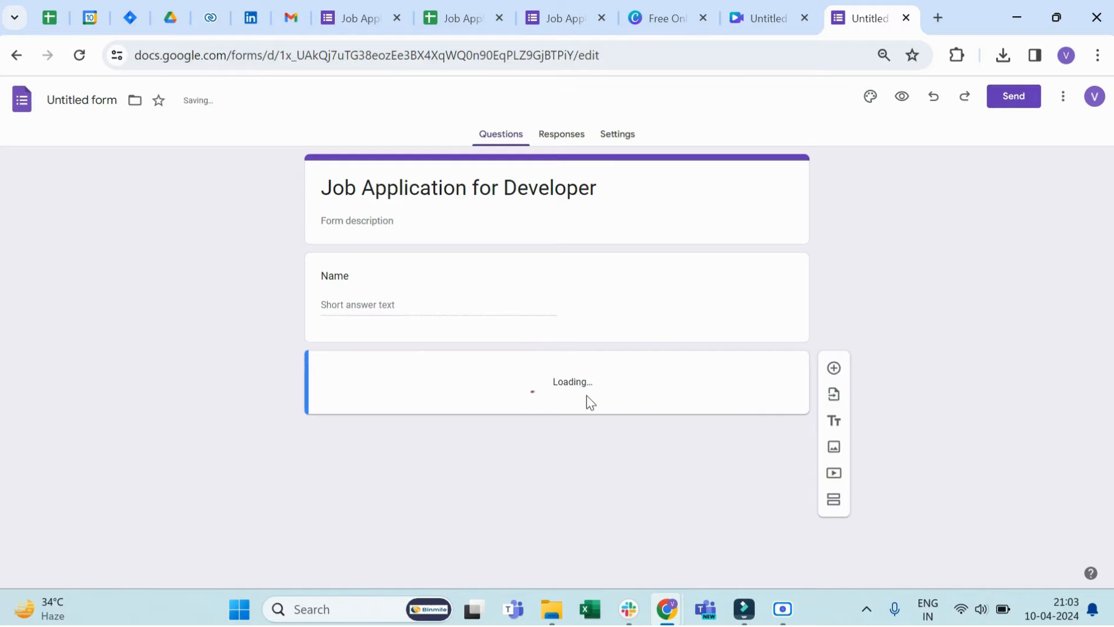
# Step: Restrict the CV upload to PDF files with a maximum size of 1 GB and make the question required
pyautogui.scroll(-2, 599, 448)
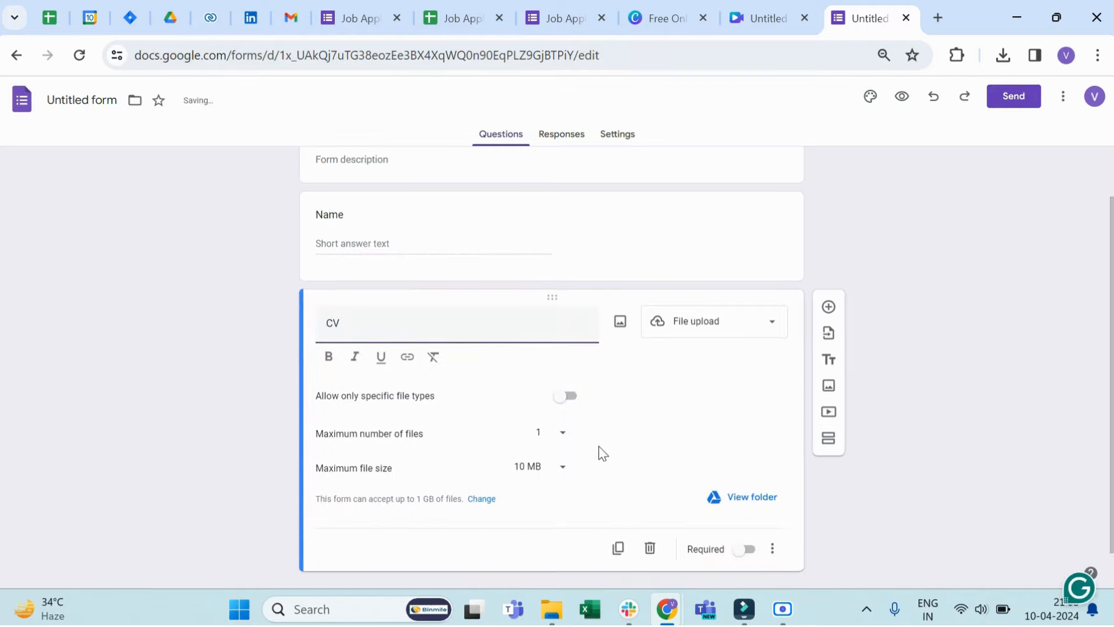
pyautogui.click(565, 370)
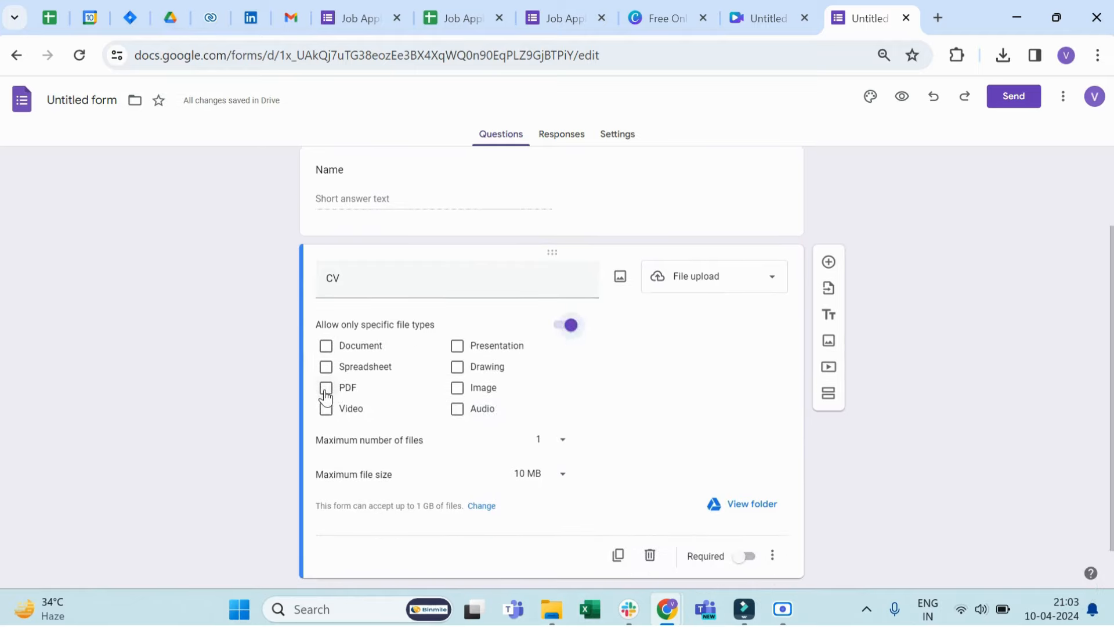
pyautogui.click(327, 388)
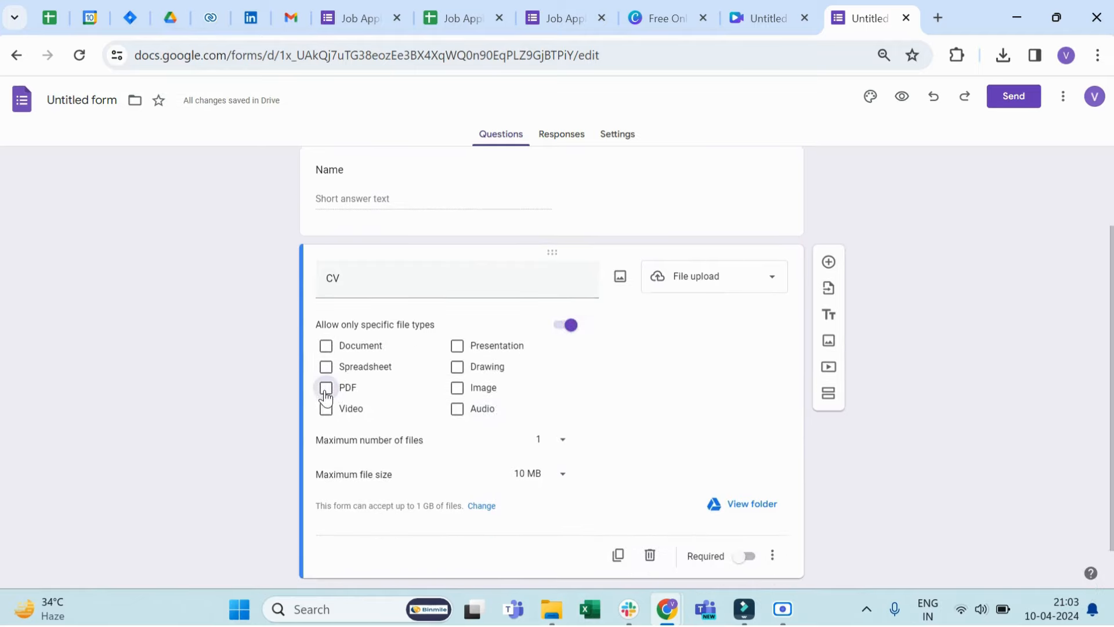
pyautogui.click(558, 465)
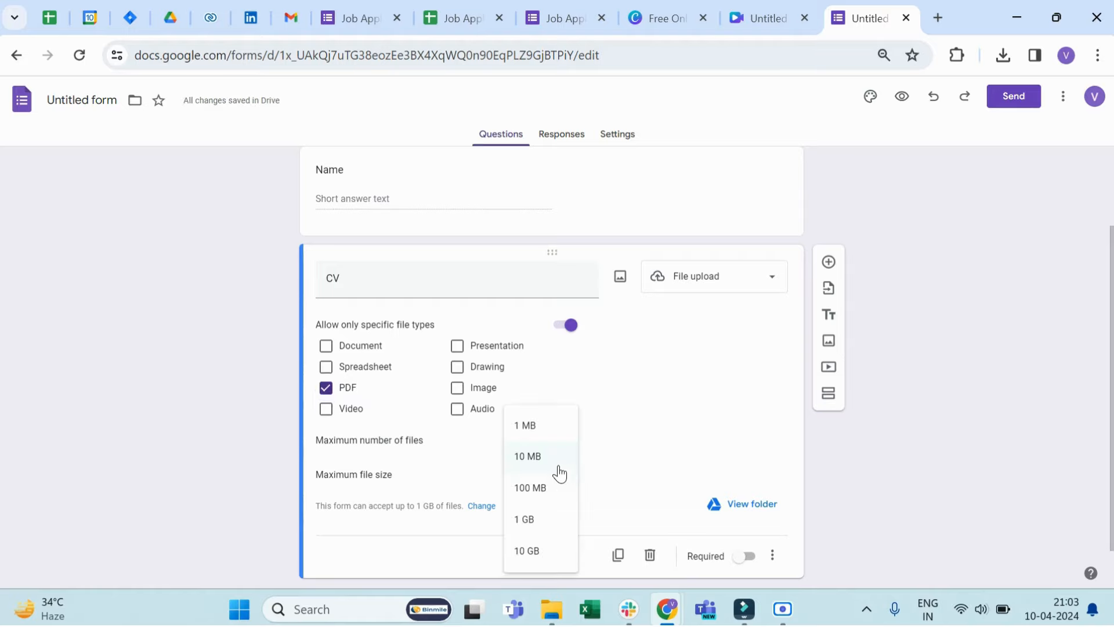
pyautogui.click(540, 522)
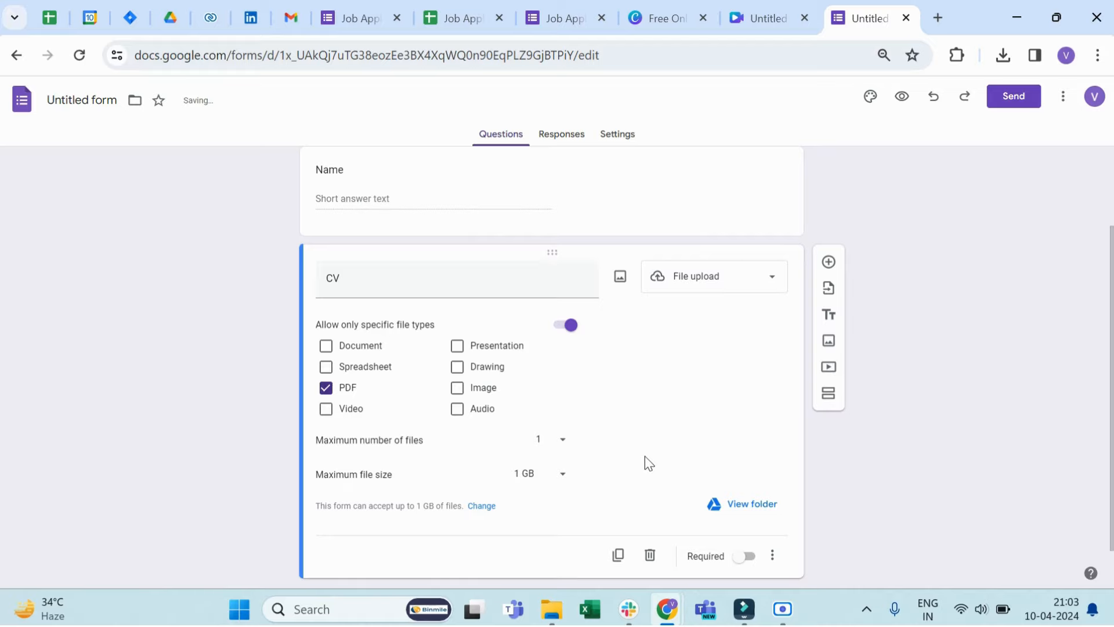
pyautogui.scroll(-1, 648, 462)
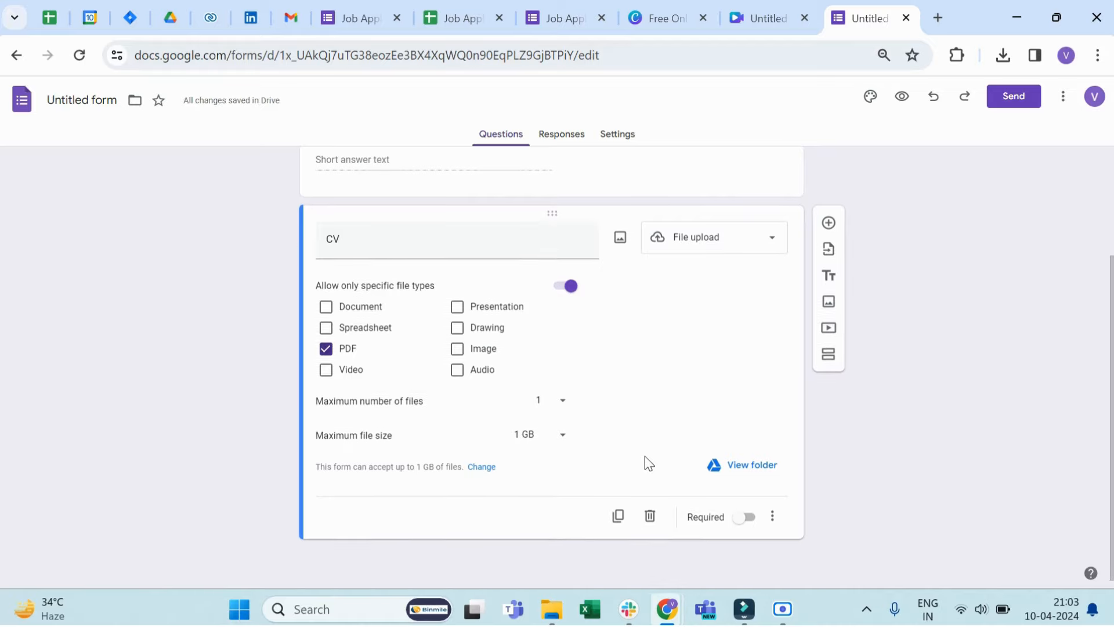
pyautogui.click(748, 519)
# Step: Add a required short-answer question titled "Passing Year - 12th" below the CV question
pyautogui.click(828, 224)
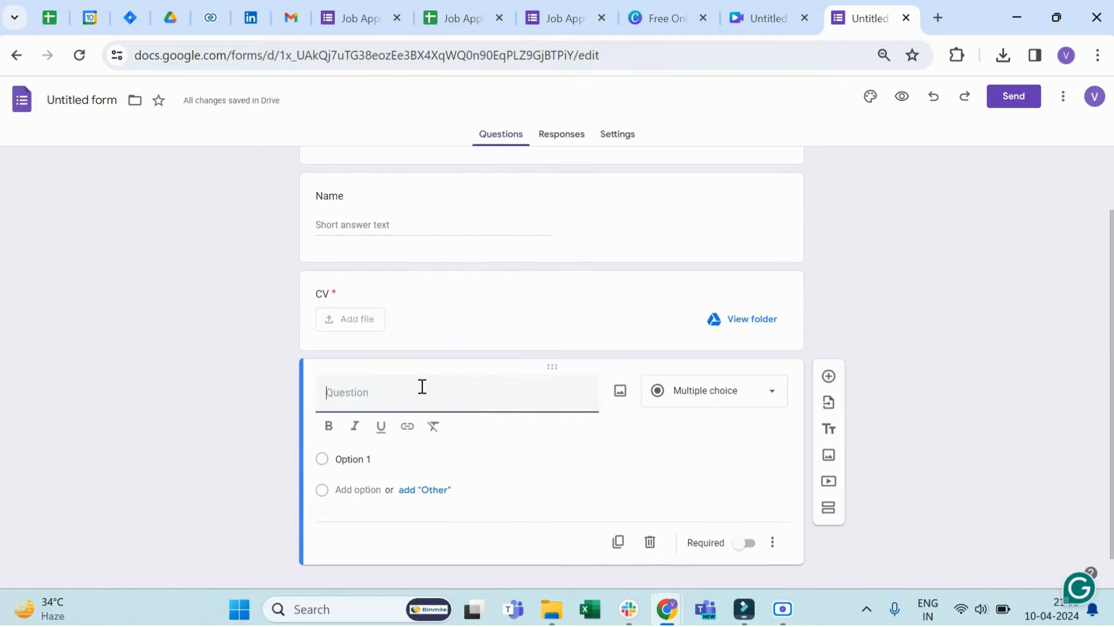
pyautogui.write('Passing Year - 12')
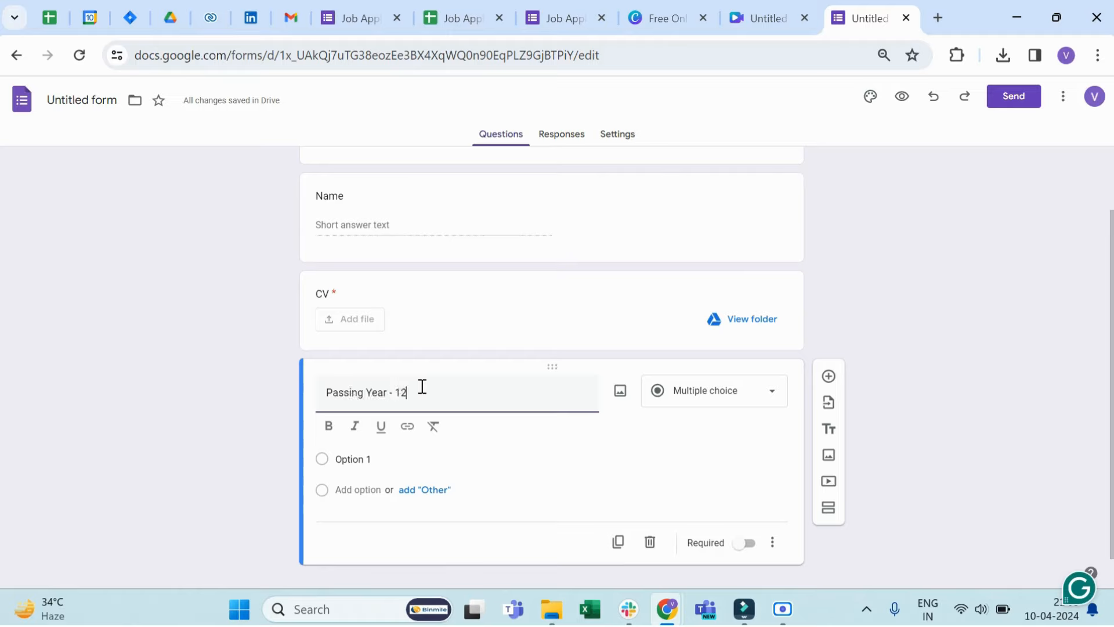
pyautogui.write('th')
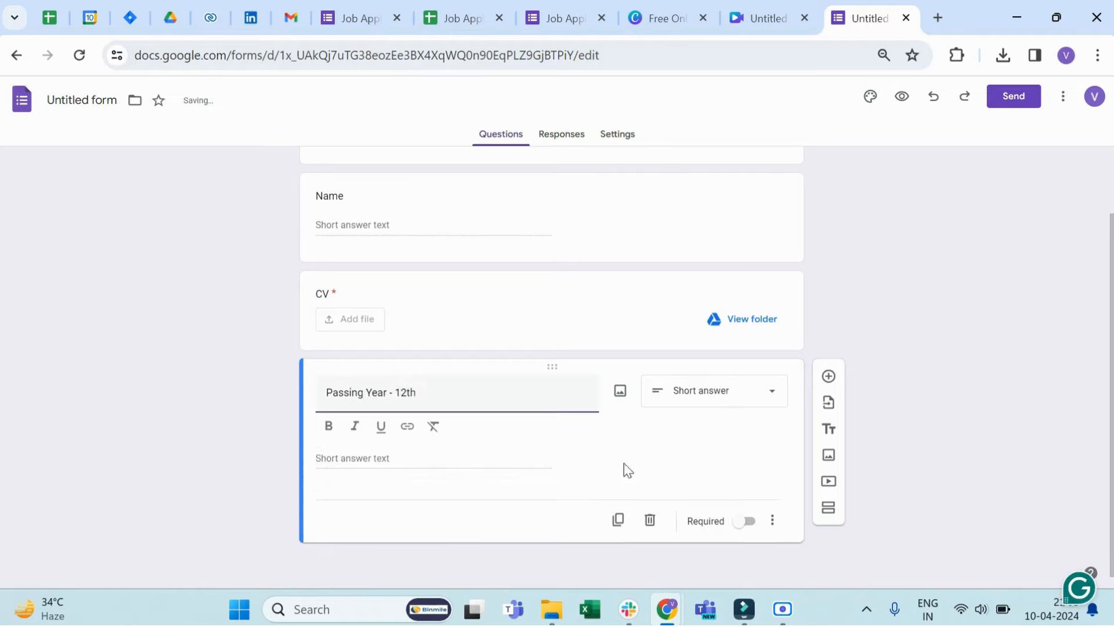
pyautogui.click(746, 523)
# Step: Review the form's response collection page, its settings, and the completed list of questions
pyautogui.scroll(1, 745, 525)
pyautogui.scroll(1, 679, 319)
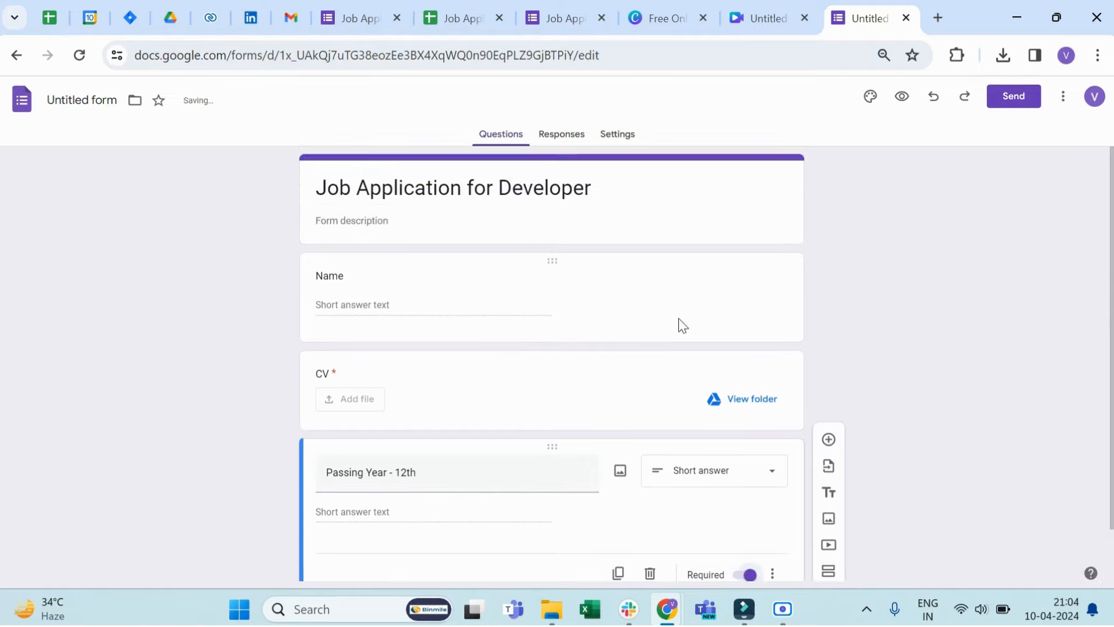
pyautogui.click(563, 137)
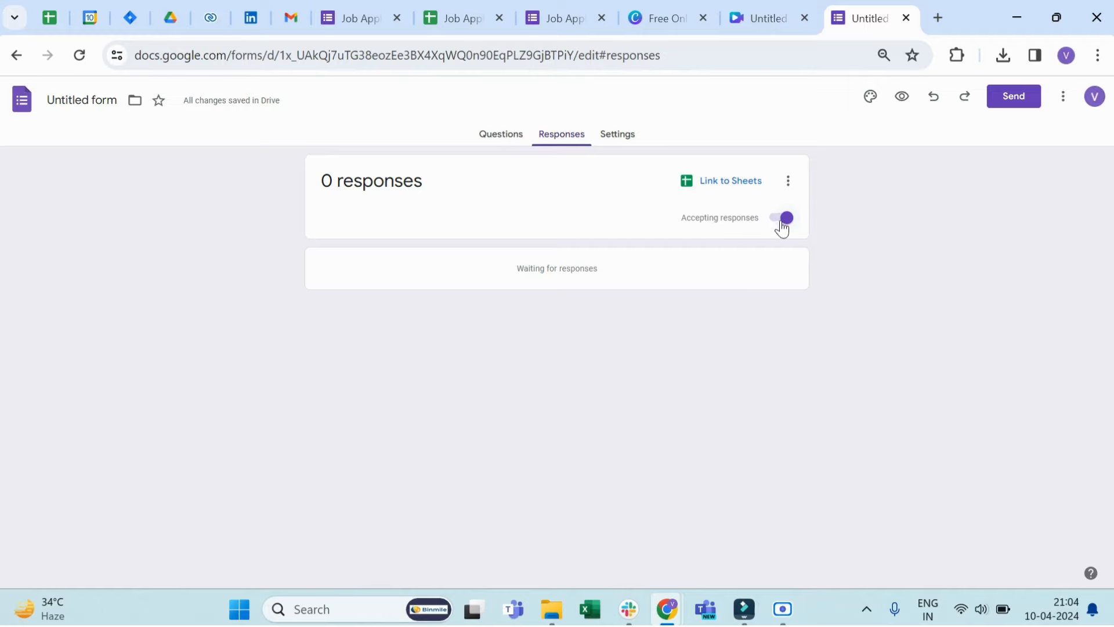
pyautogui.click(617, 134)
pyautogui.scroll(-2, 650, 305)
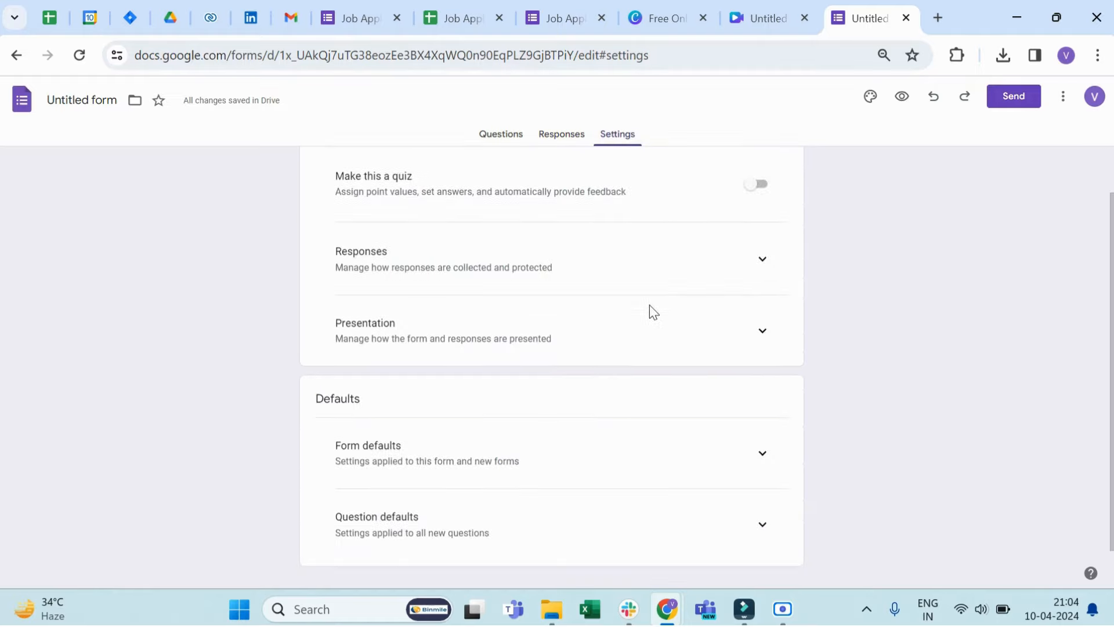
pyautogui.scroll(2, 649, 305)
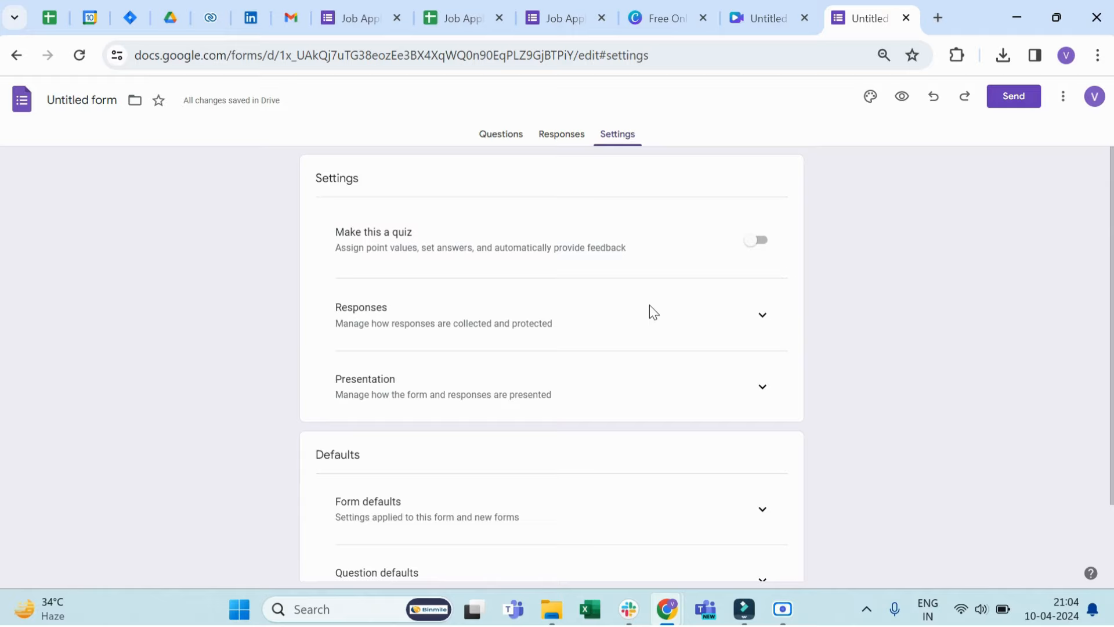
pyautogui.click(501, 134)
pyautogui.scroll(-1, 660, 344)
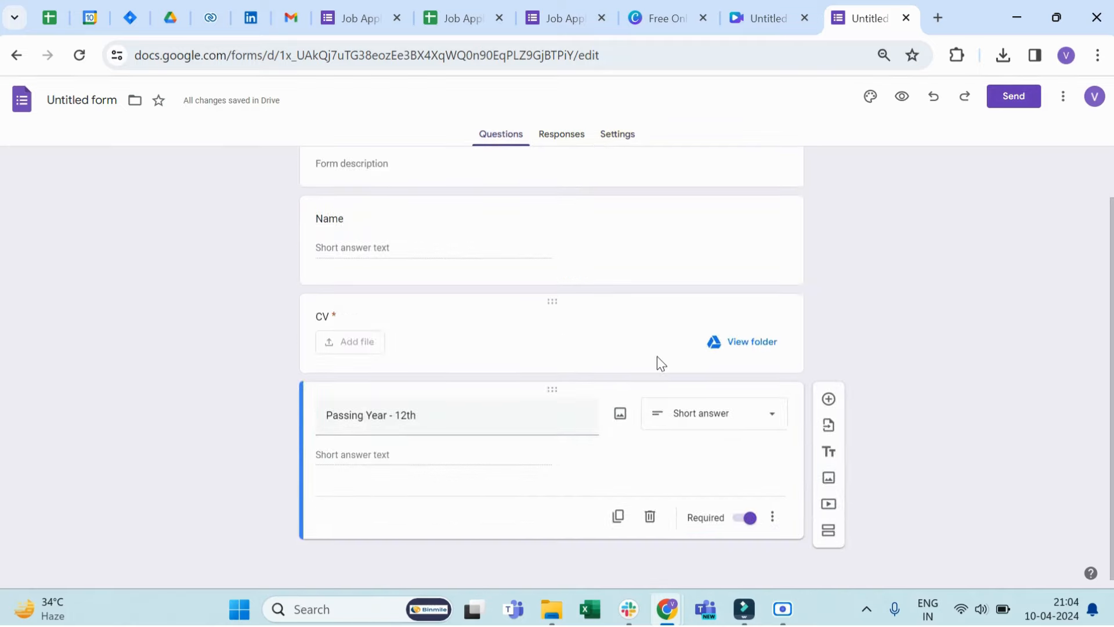
pyautogui.scroll(1, 658, 356)
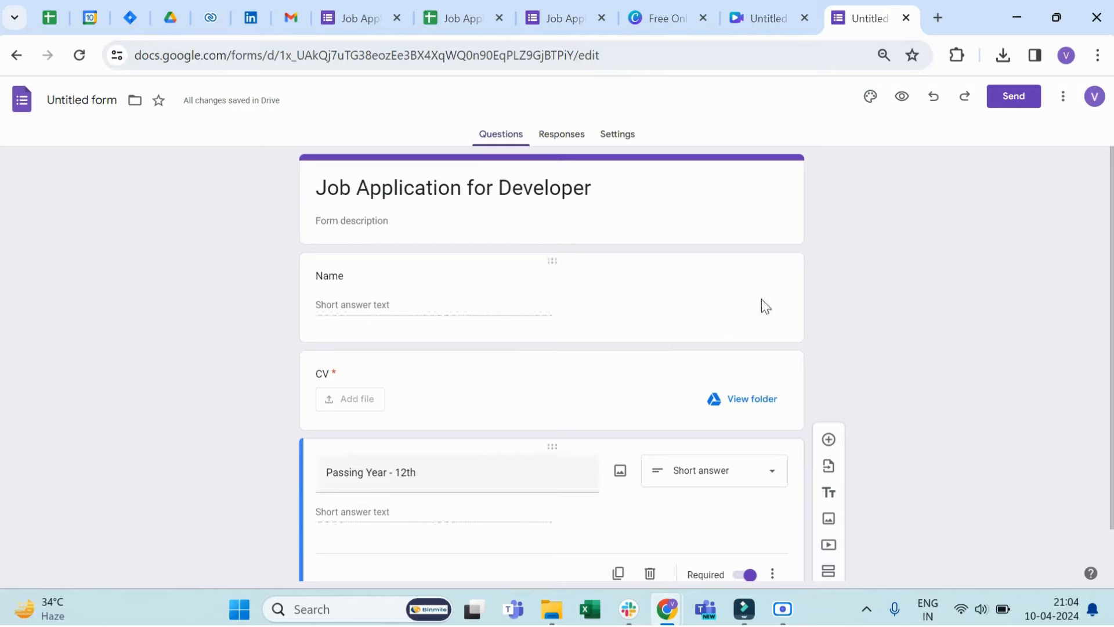
# Step: Choose to send the form by link and shorten its URL
pyautogui.click(1017, 99)
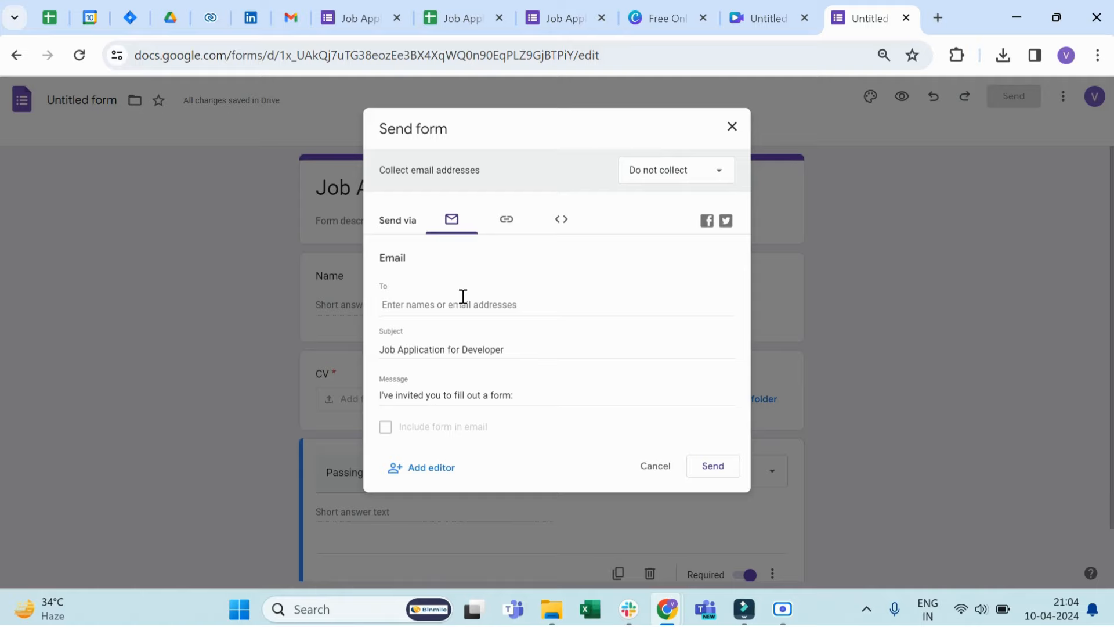
pyautogui.click(509, 223)
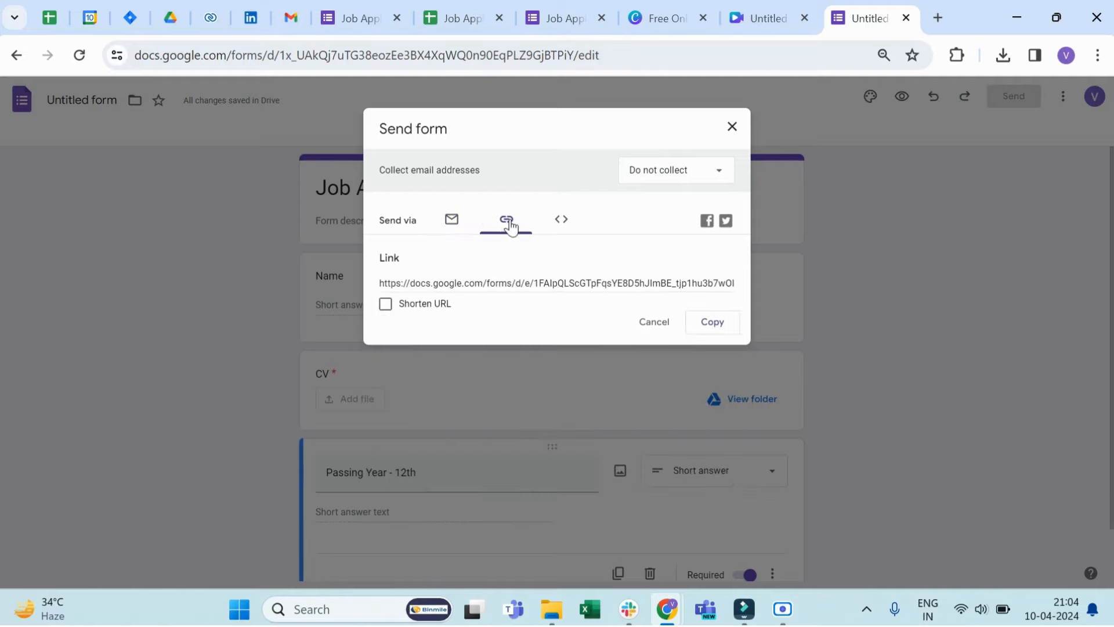
pyautogui.click(385, 308)
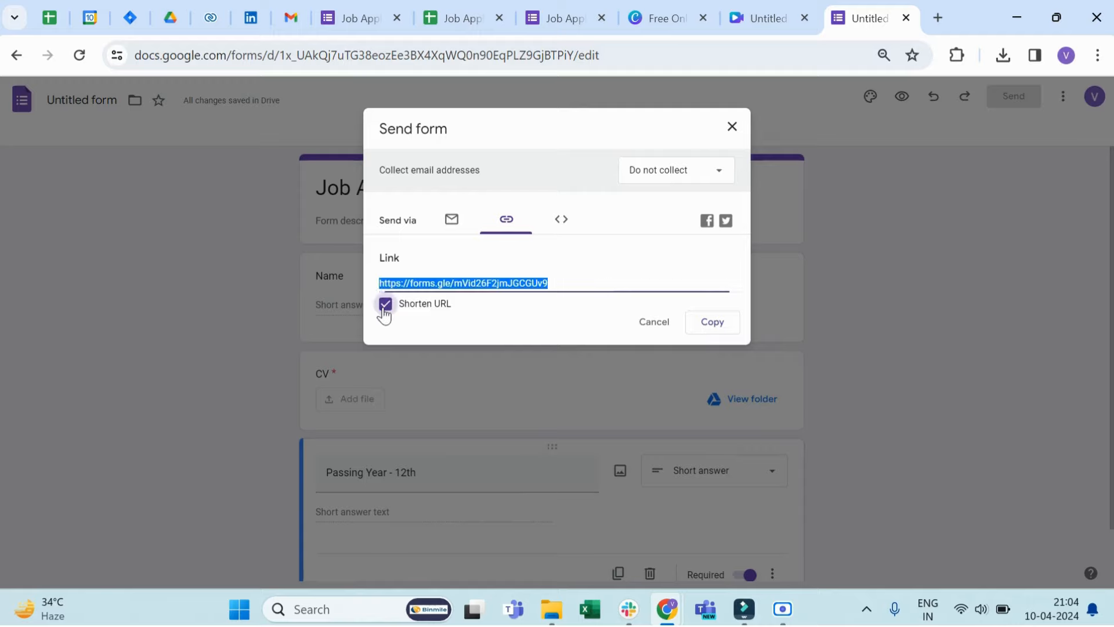
# Step: Copy the shortened form link, open it in a new browser tab, and review the respondent view of the questions
pyautogui.click(713, 323)
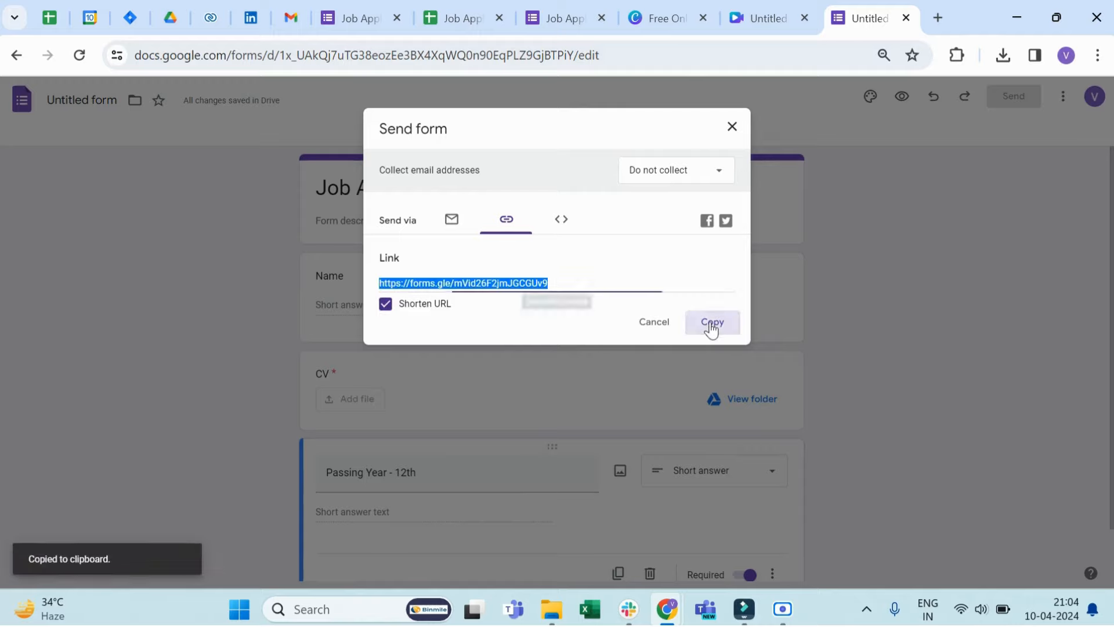
pyautogui.click(938, 20)
pyautogui.hotkey('ctrl', 'v')
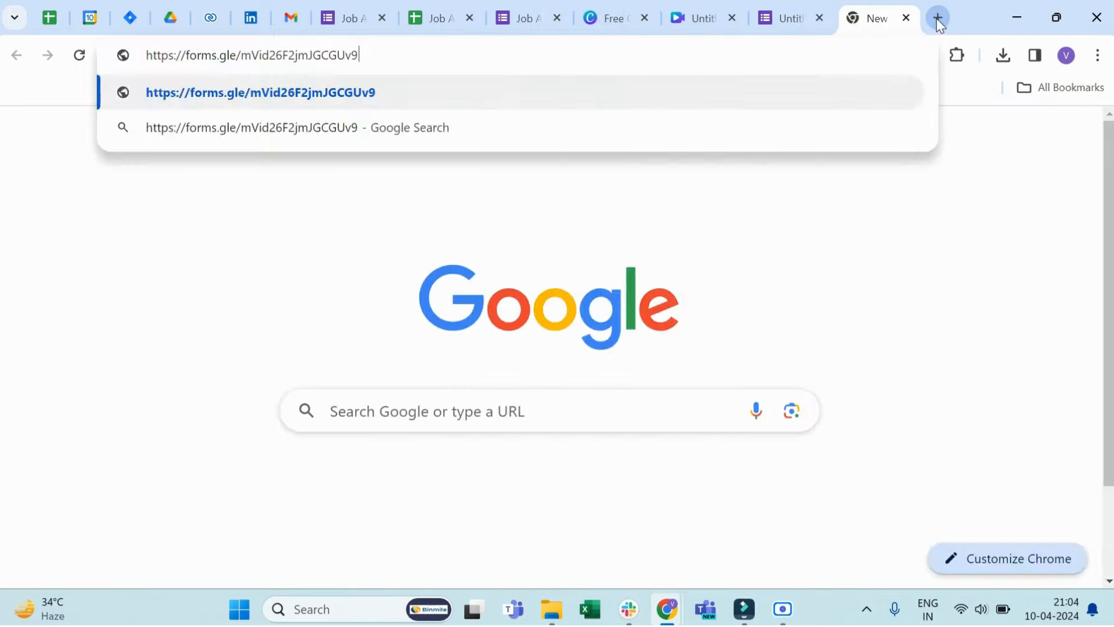
pyautogui.press('Return')
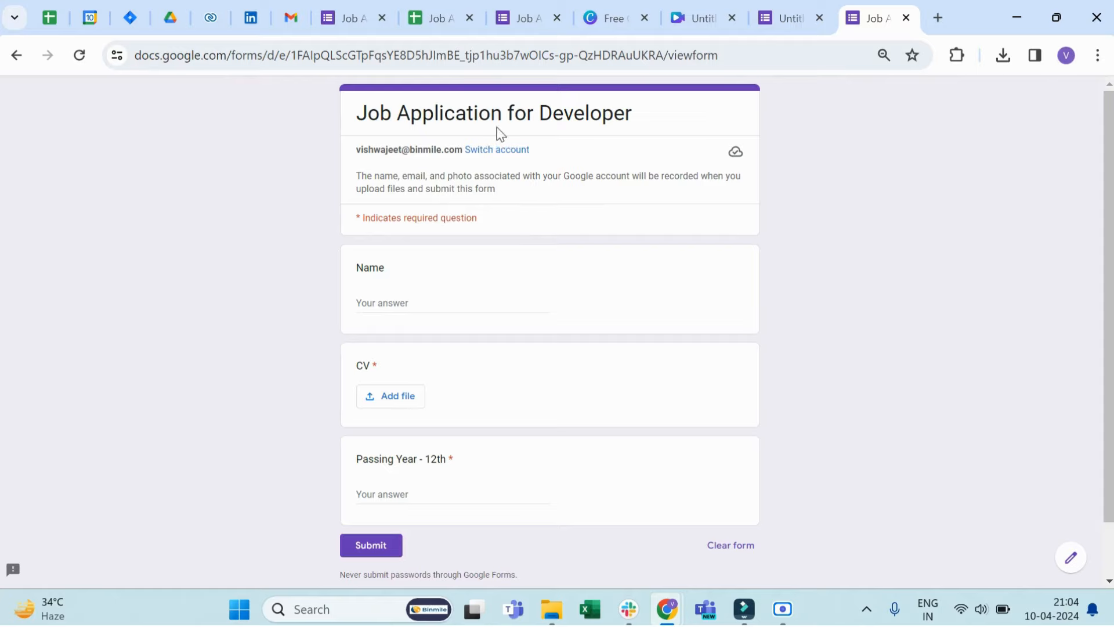
pyautogui.scroll(-1, 497, 348)
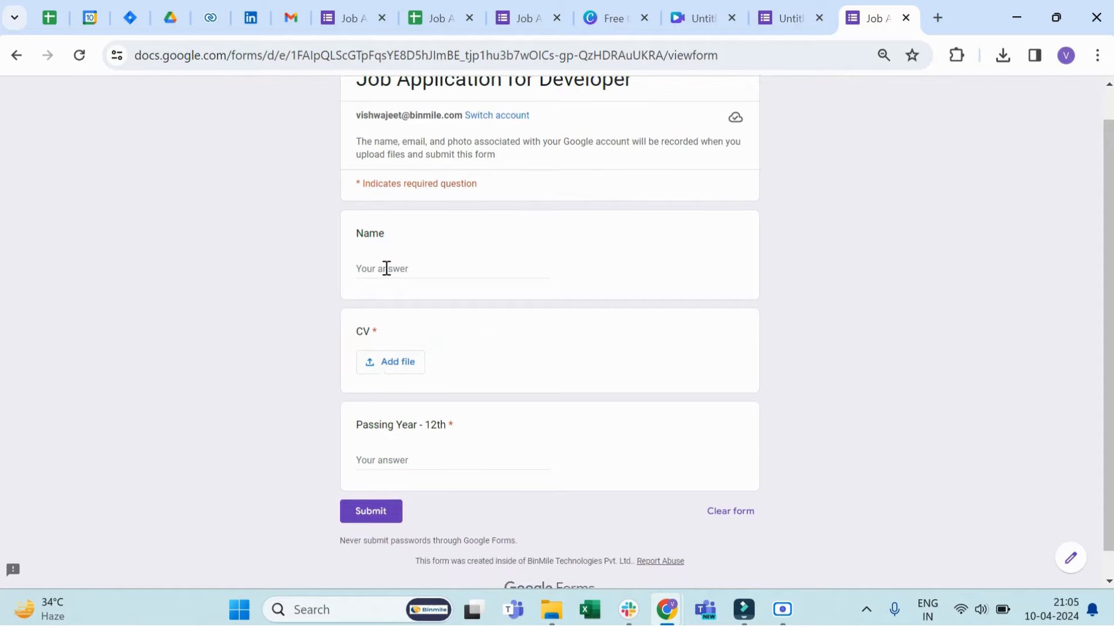
pyautogui.scroll(-1, 547, 383)
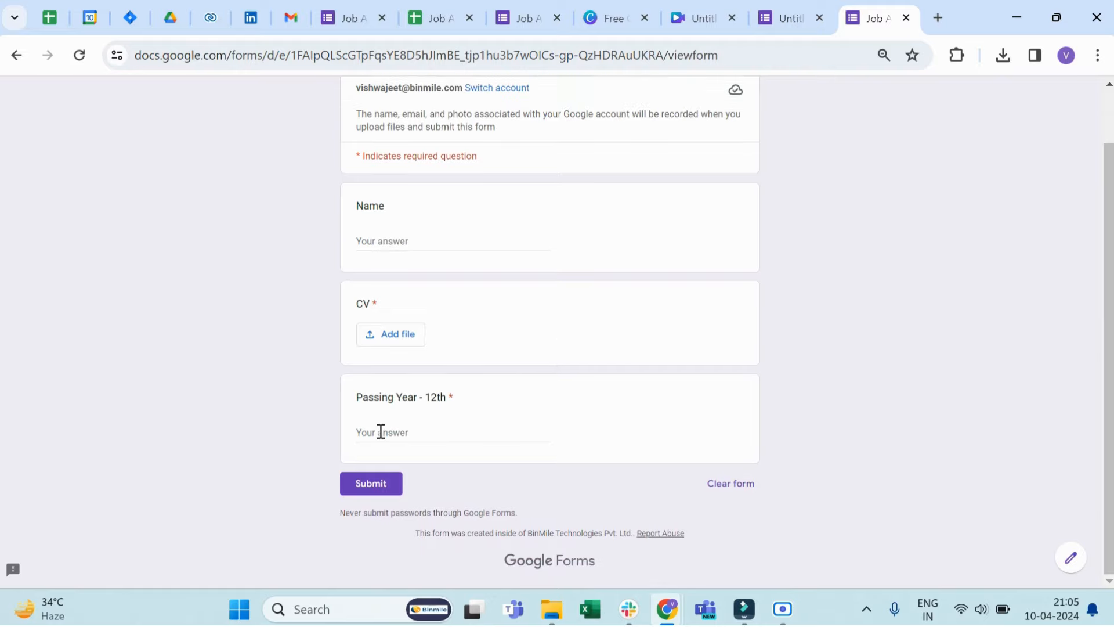
pyautogui.scroll(2, 615, 352)
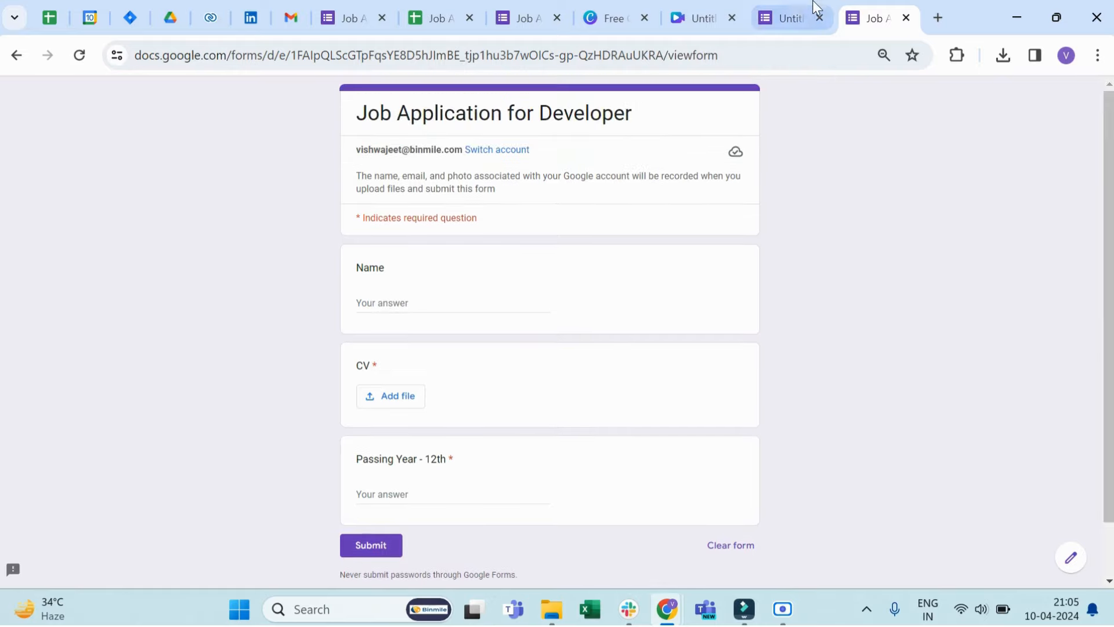
# Step: Return to the form editor, close the sharing dialog, and link the responses to a new spreadsheet named "Untitled form (Responses)"
pyautogui.click(792, 16)
pyautogui.click(732, 126)
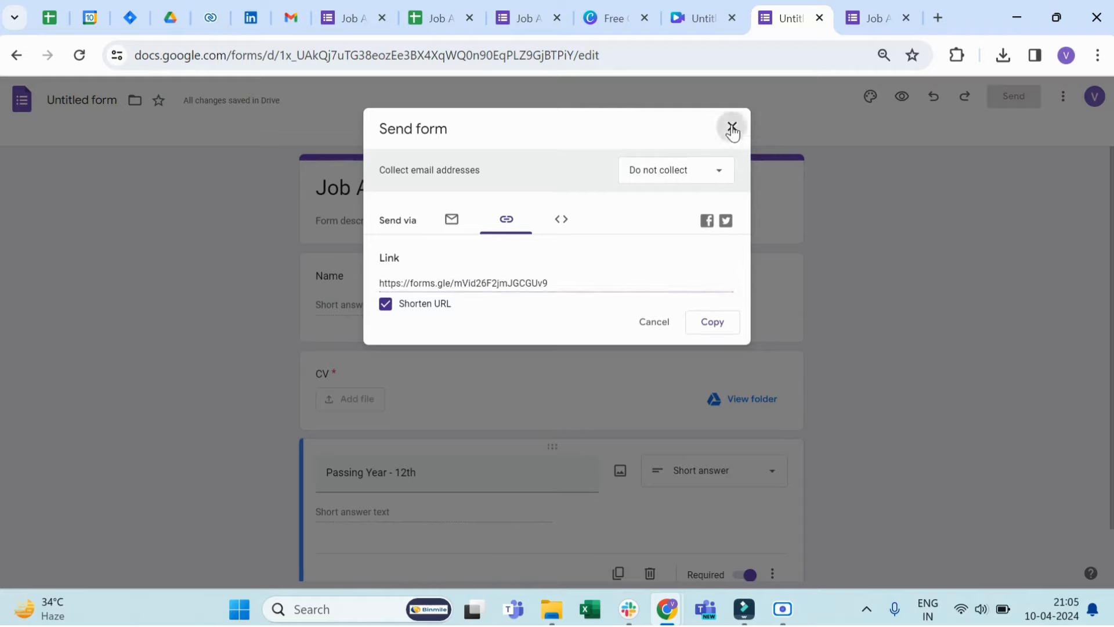
pyautogui.click(560, 145)
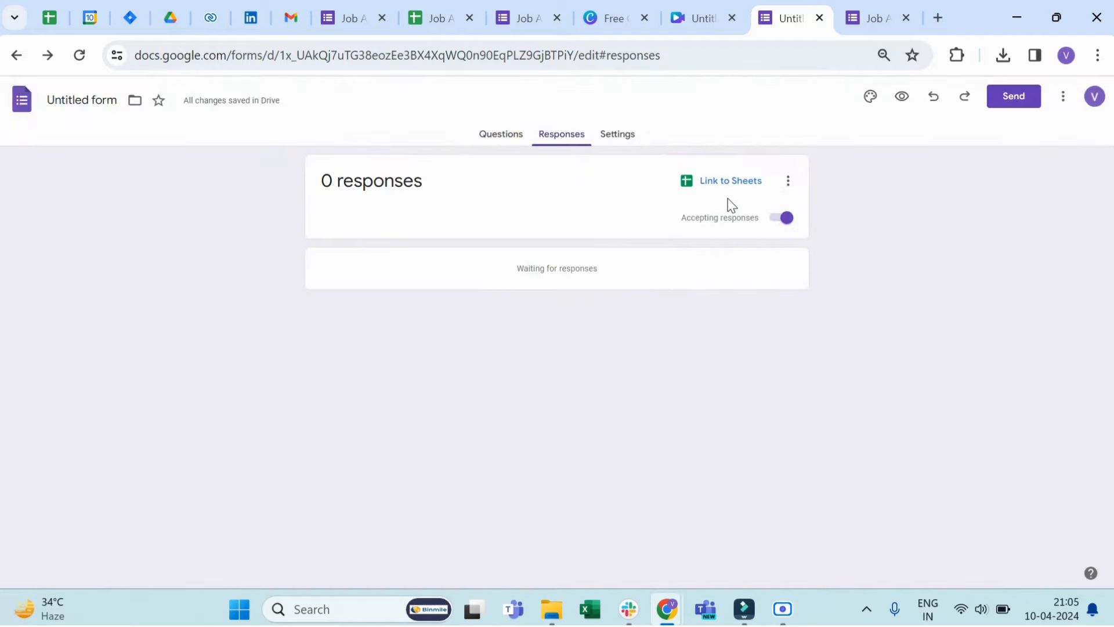
pyautogui.click(727, 181)
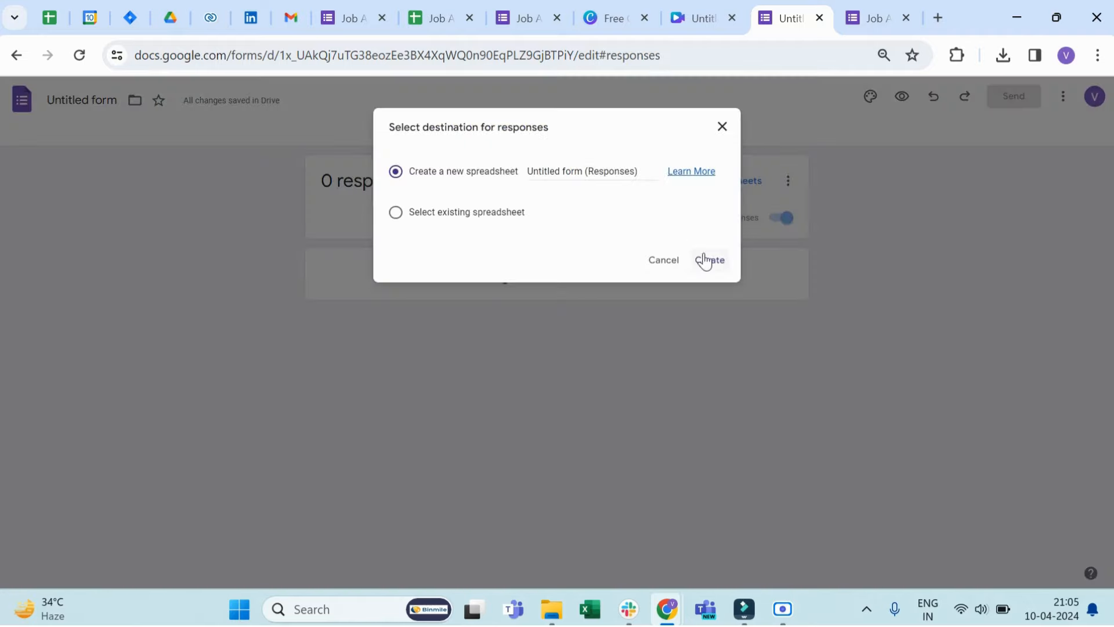
pyautogui.click(707, 259)
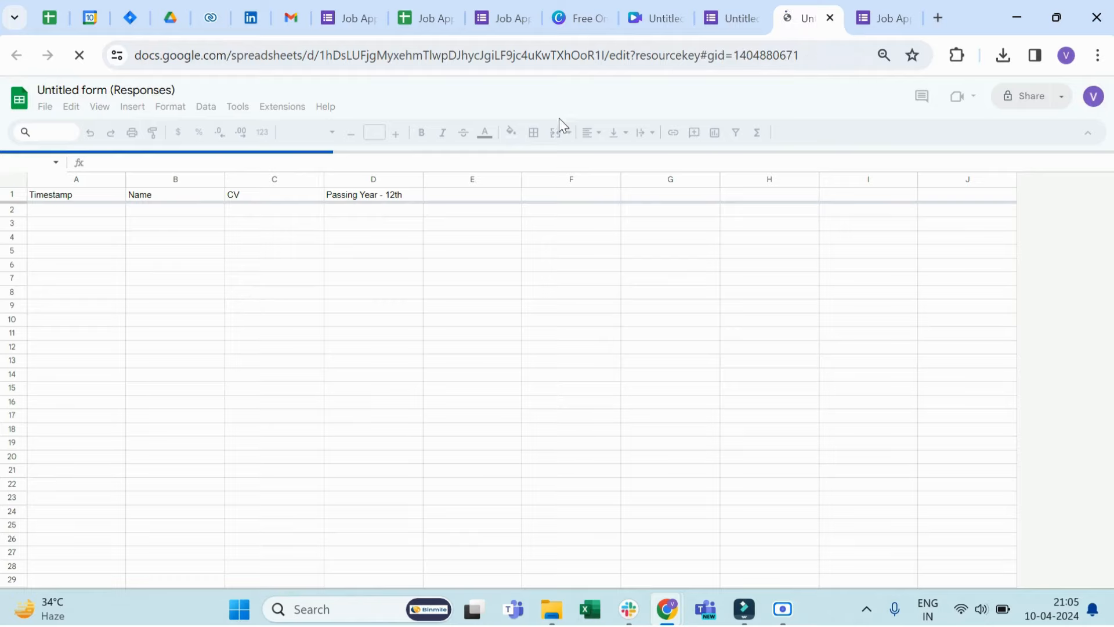
# Step: Go back to the form editor and rename the untitled form file "Job Application for Developer"
pyautogui.click(733, 1)
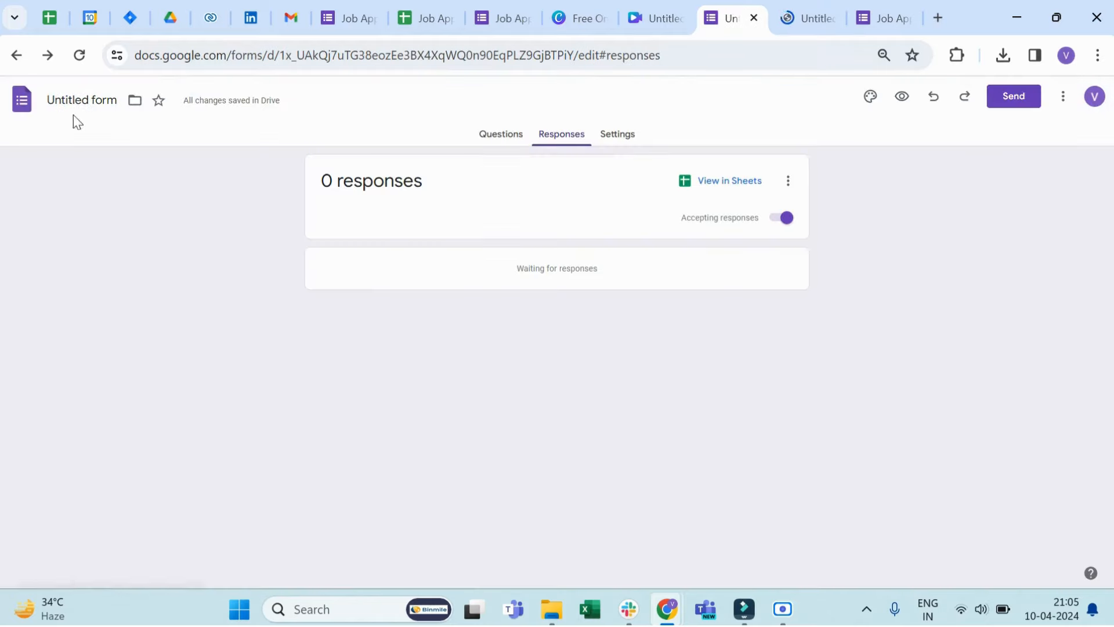
pyautogui.click(73, 99)
pyautogui.click(179, 145)
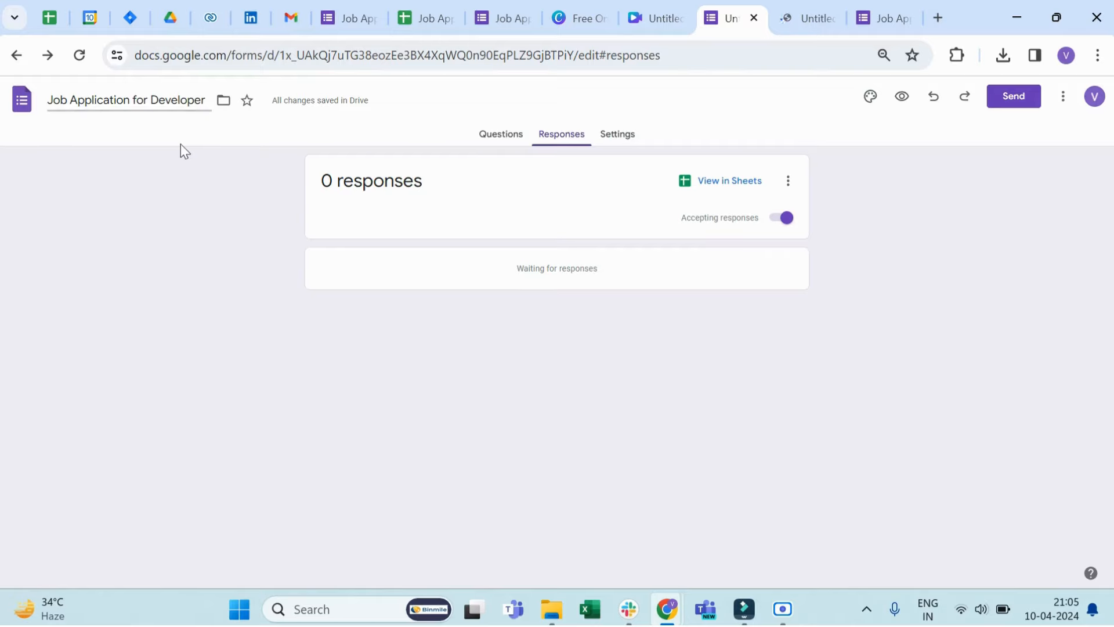